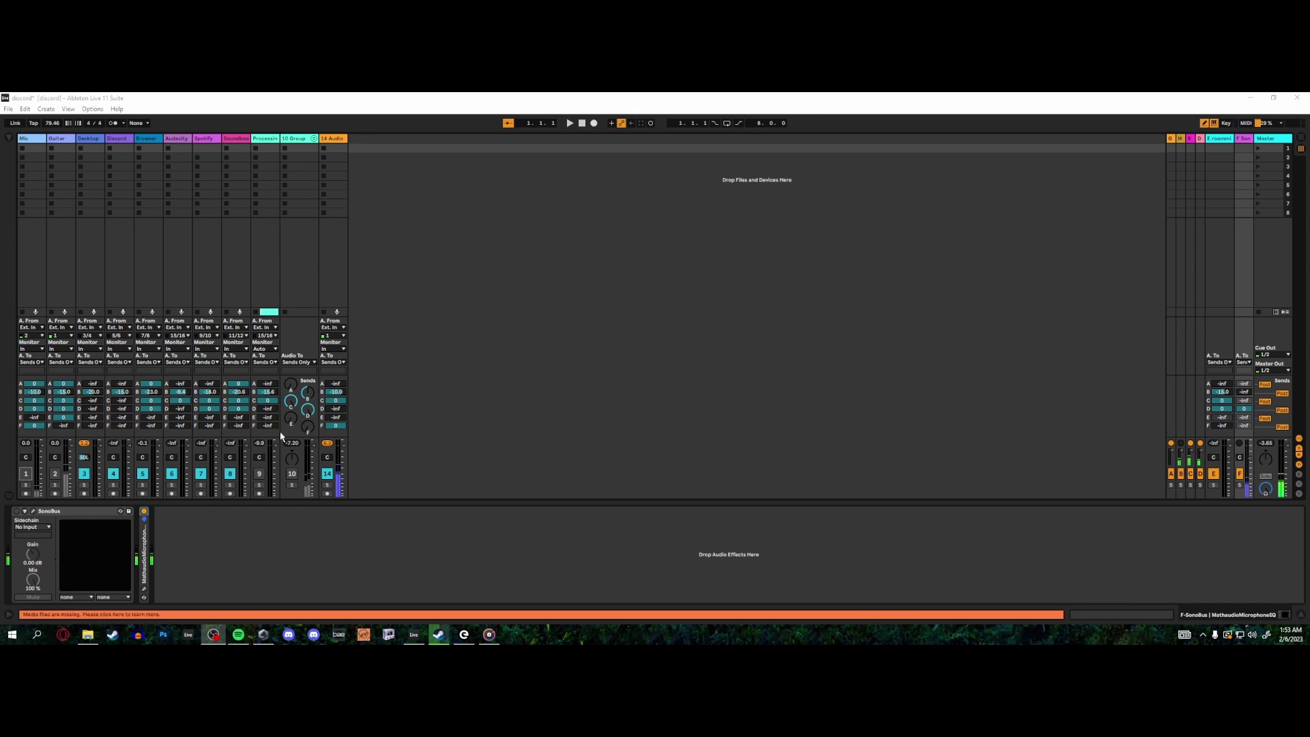
- Open the MathAudio Microphone EQ on the F-SonoBus track and nudge its window right
click(144, 589)
drag(535, 284, 575, 287)
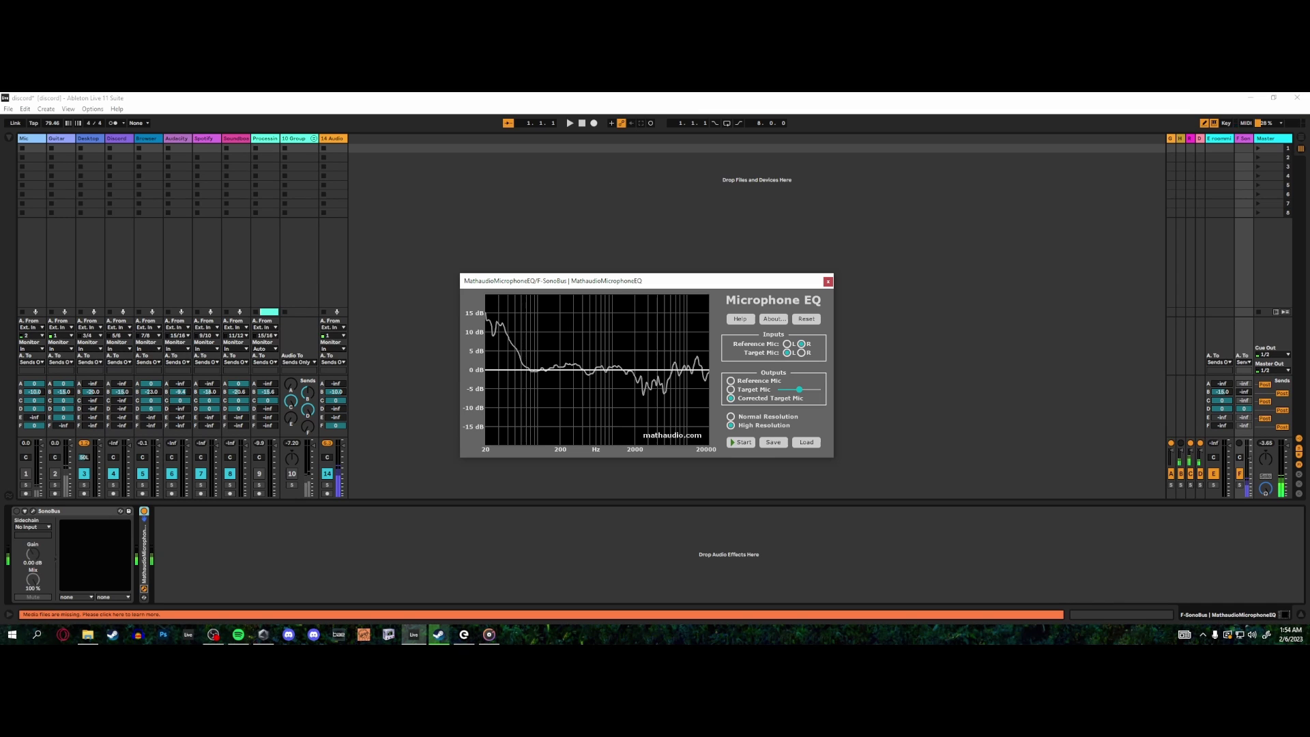
- Alt-Tab to another application, away from the Microphone EQ window
key(alt+Tab)
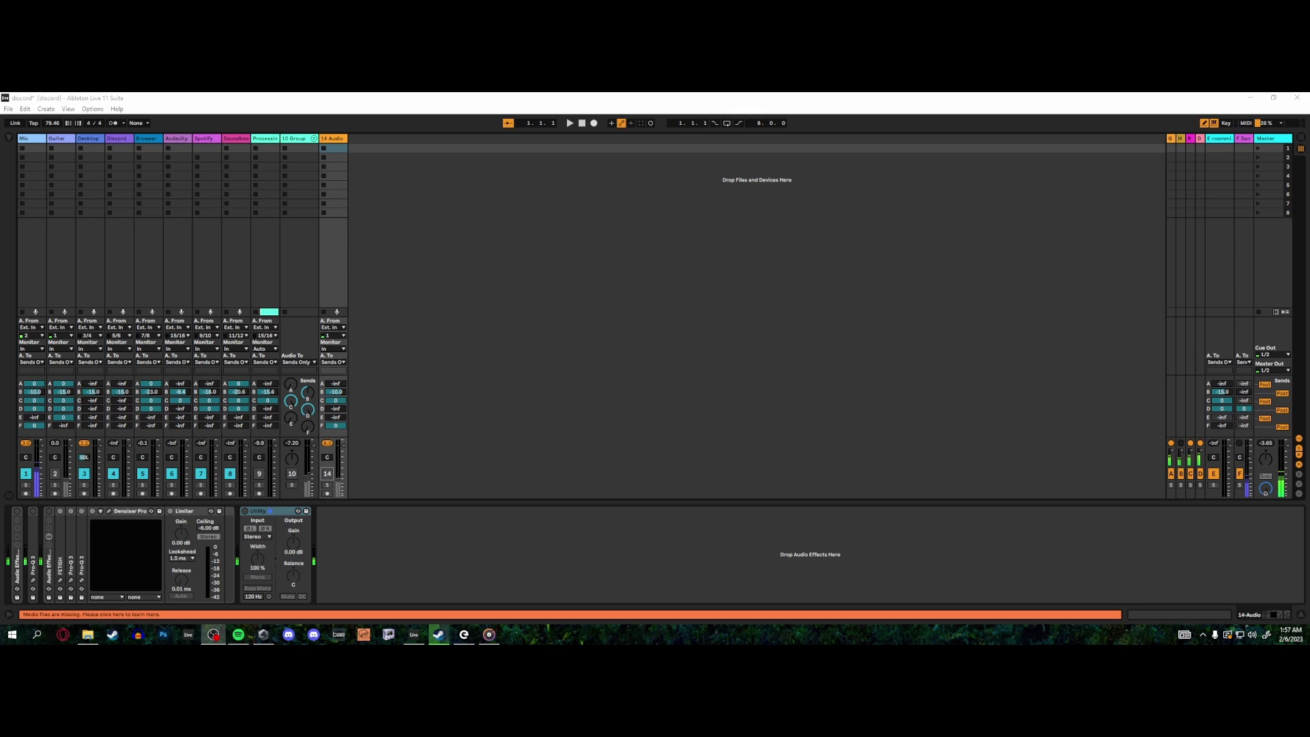
- Switch on track 14's Utility device, then deactivate the 14 Audio track
click(327, 474)
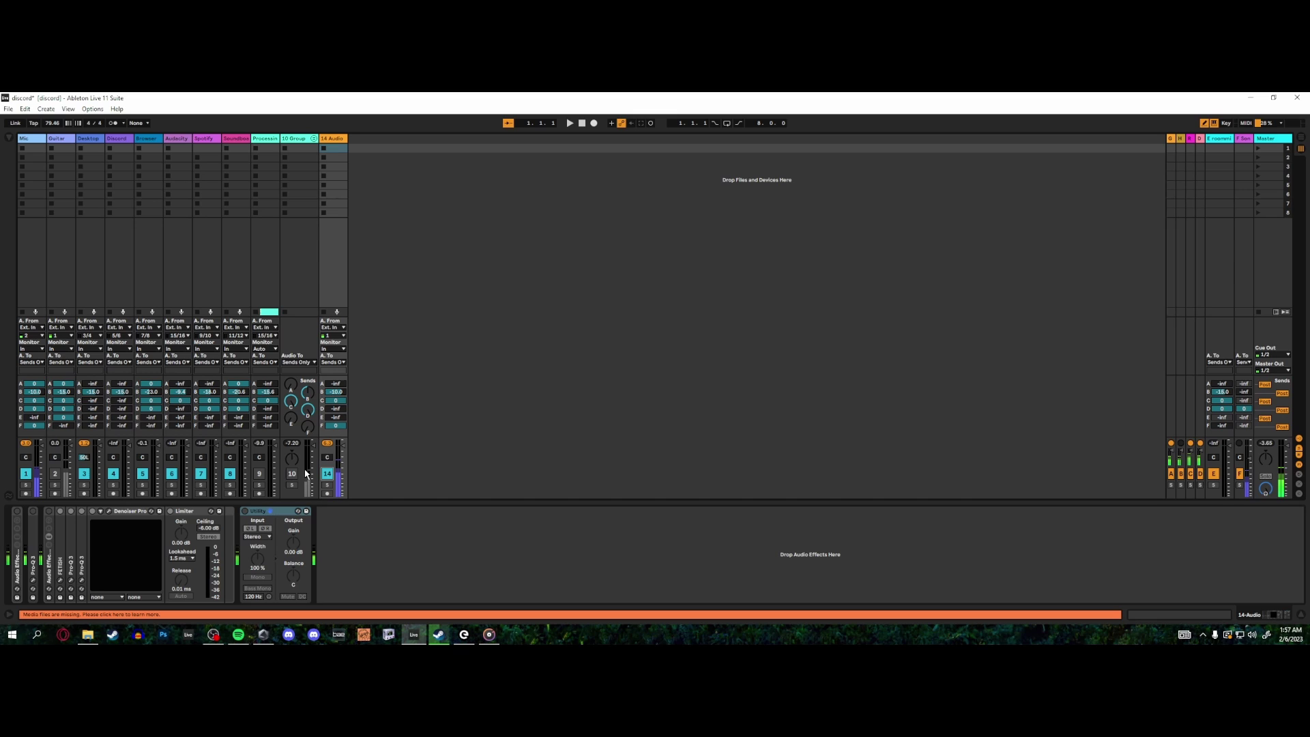
click(245, 510)
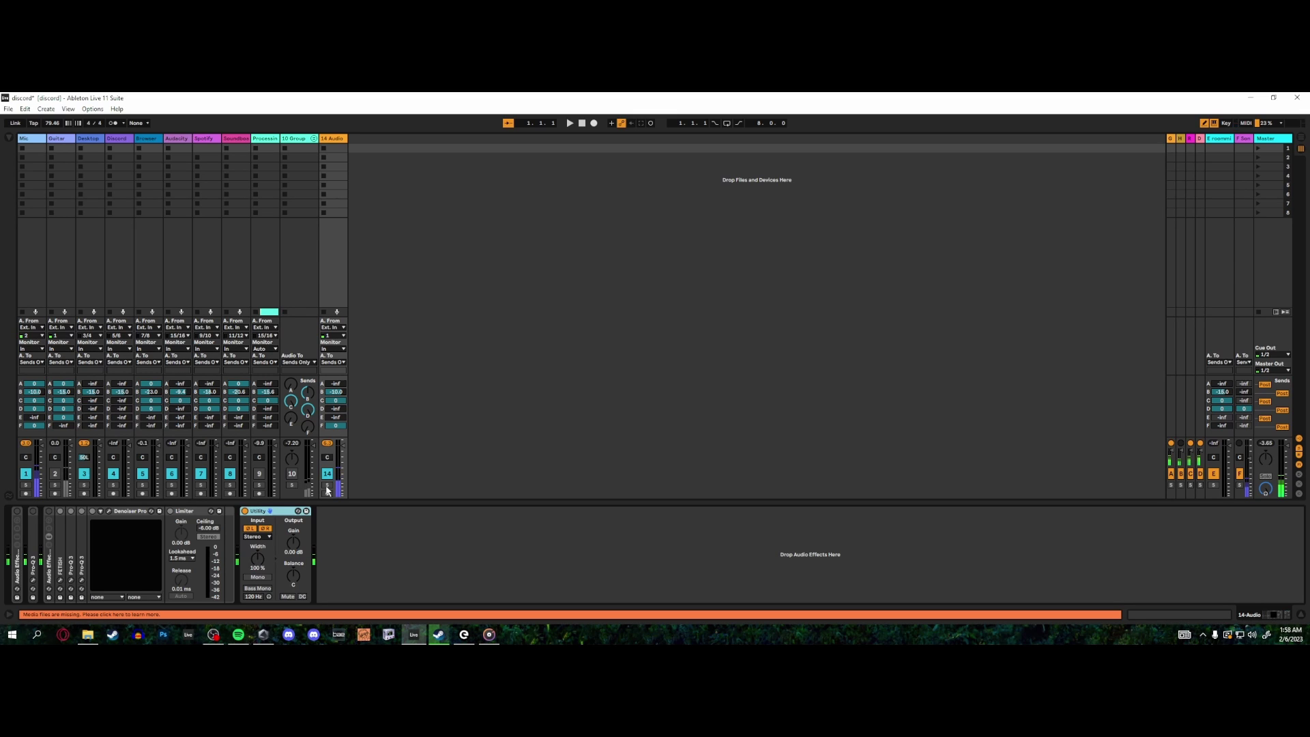
click(328, 475)
click(328, 474)
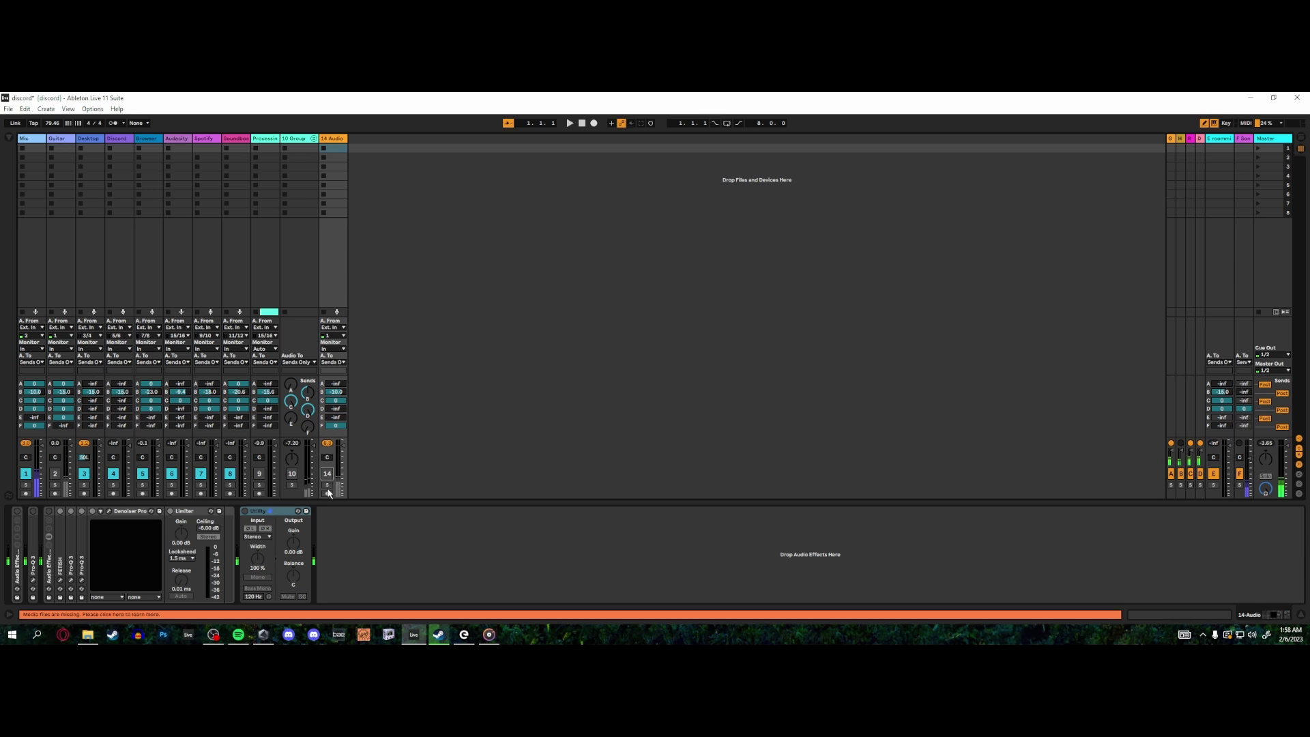
- Insert a Microphone EQ at the front of the Mic chain and load v7tont1.alg
click(33, 290)
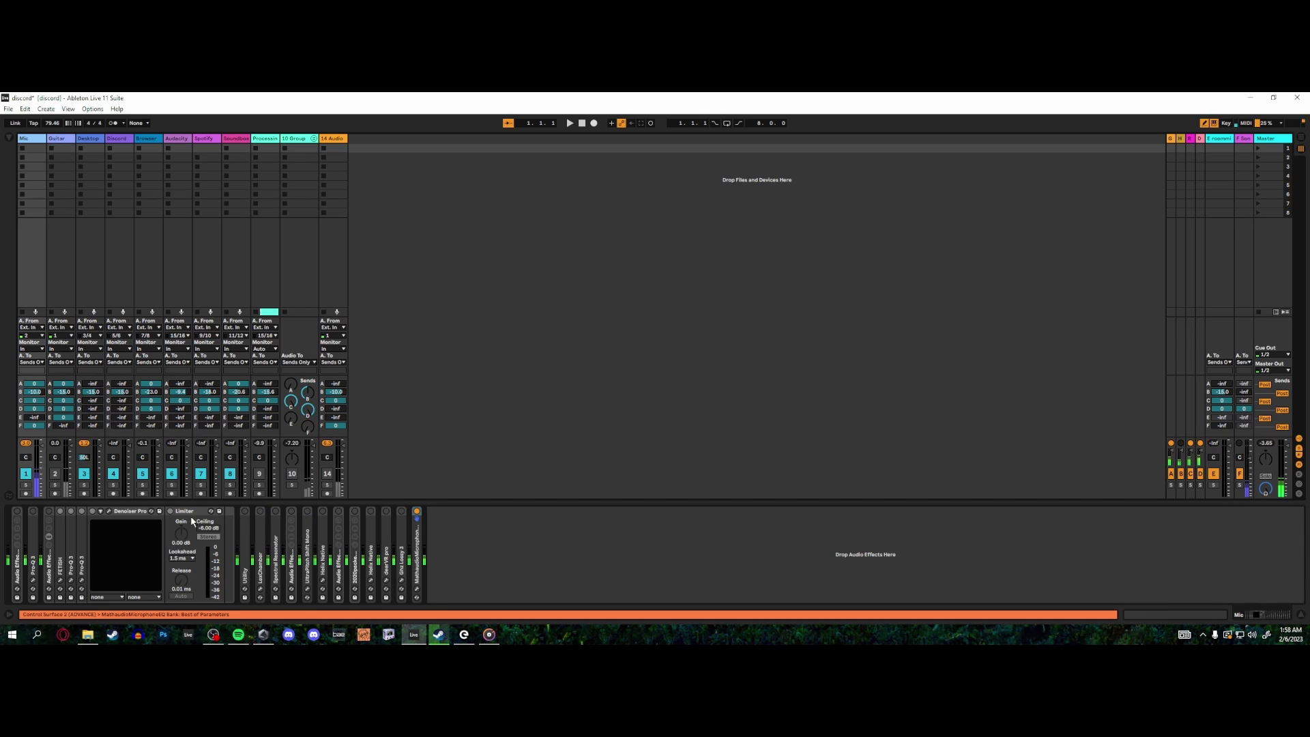
drag(36, 548, 14, 585)
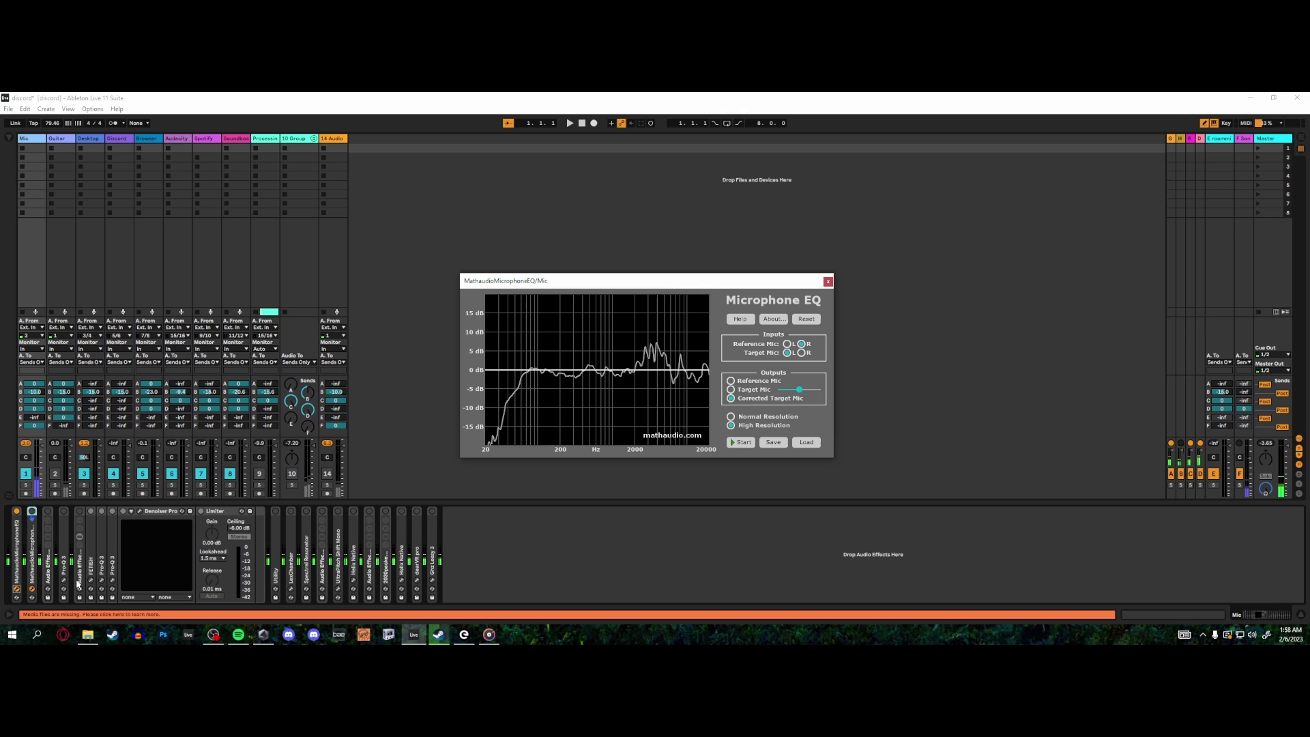
click(669, 283)
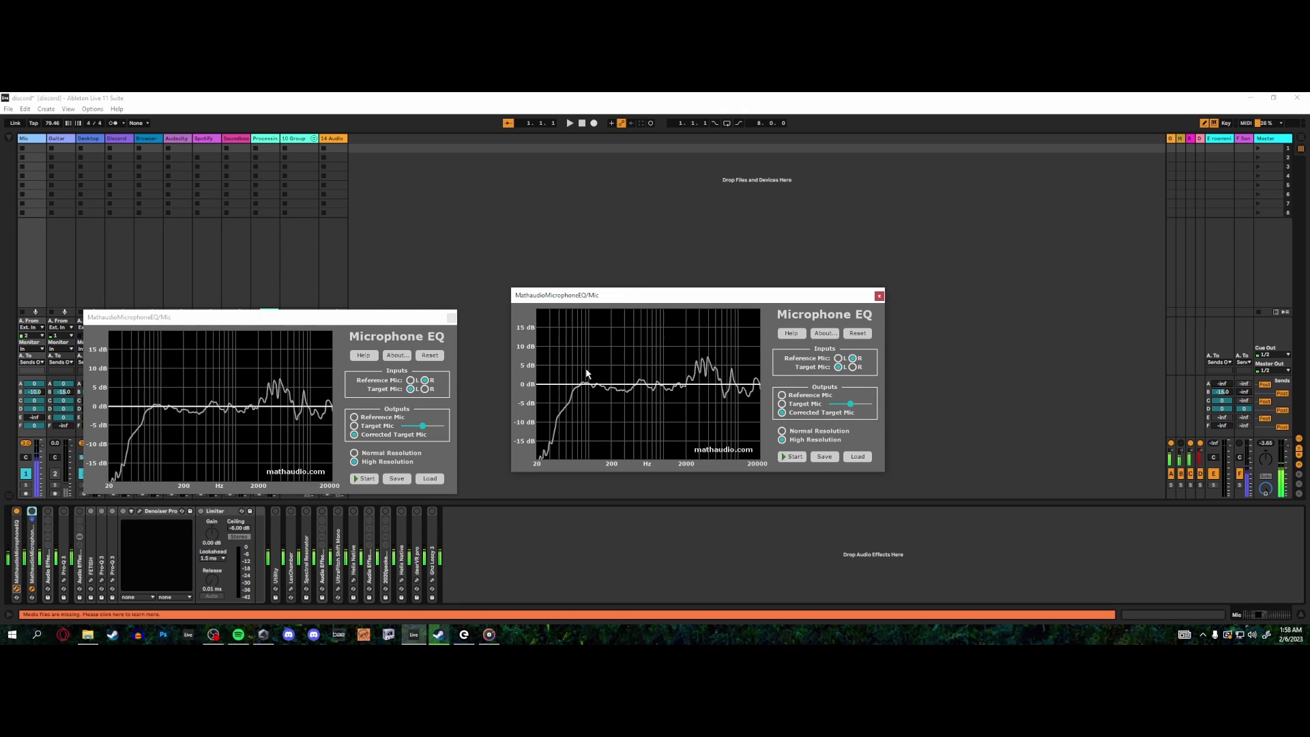
click(856, 457)
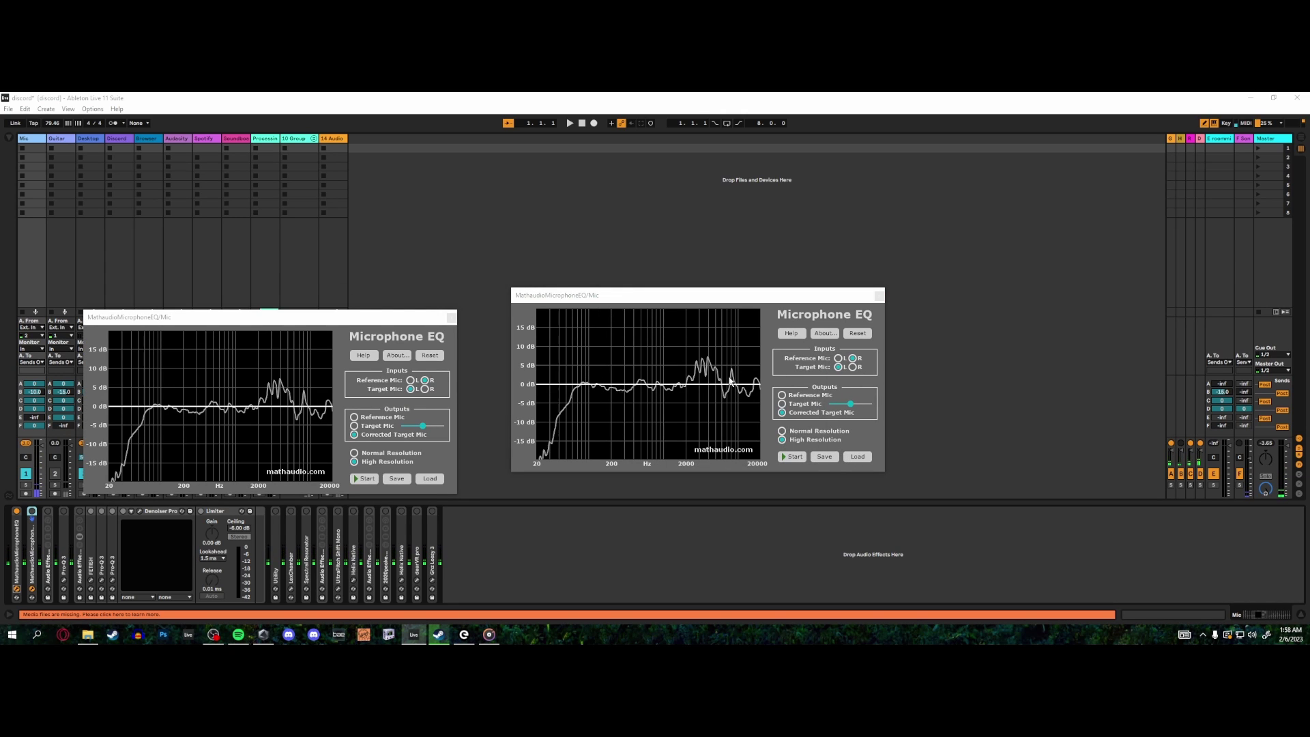
double_click(696, 345)
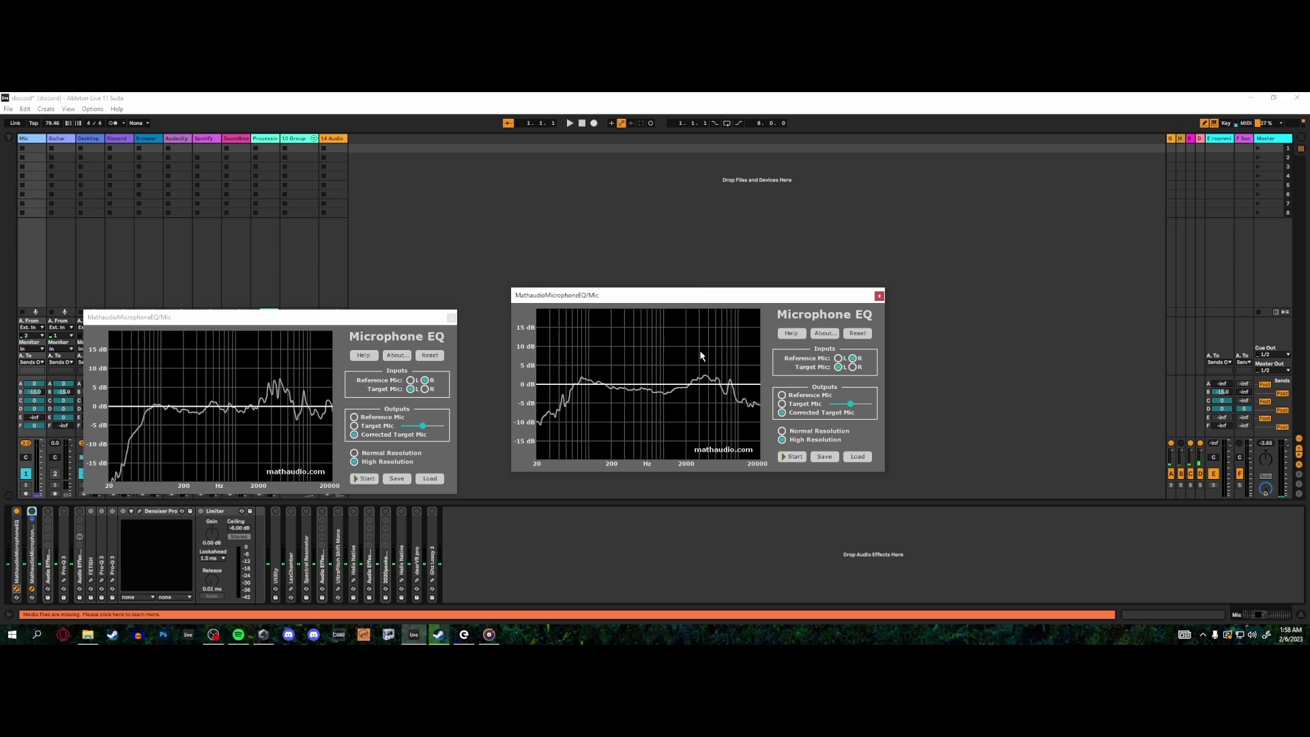
- Arrange the two Microphone EQ windows side by side
drag(695, 293, 597, 324)
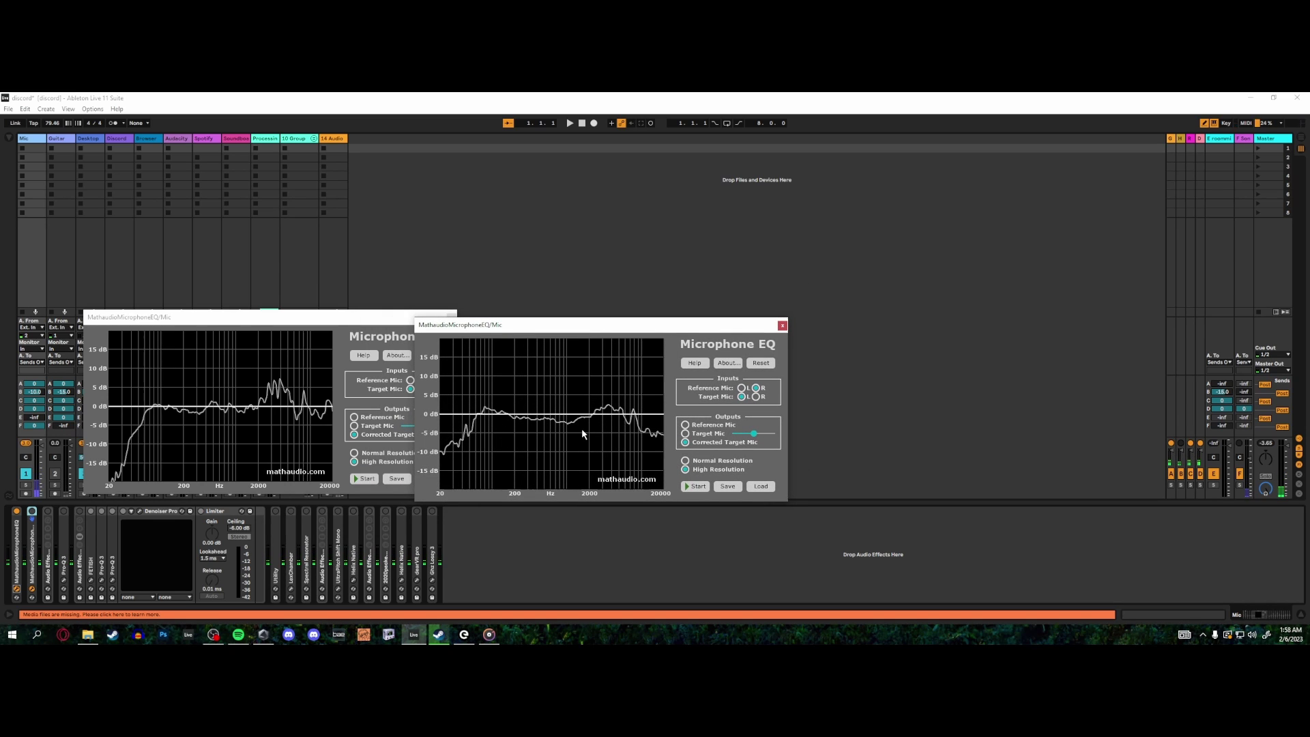
drag(287, 325, 256, 343)
drag(532, 326, 577, 329)
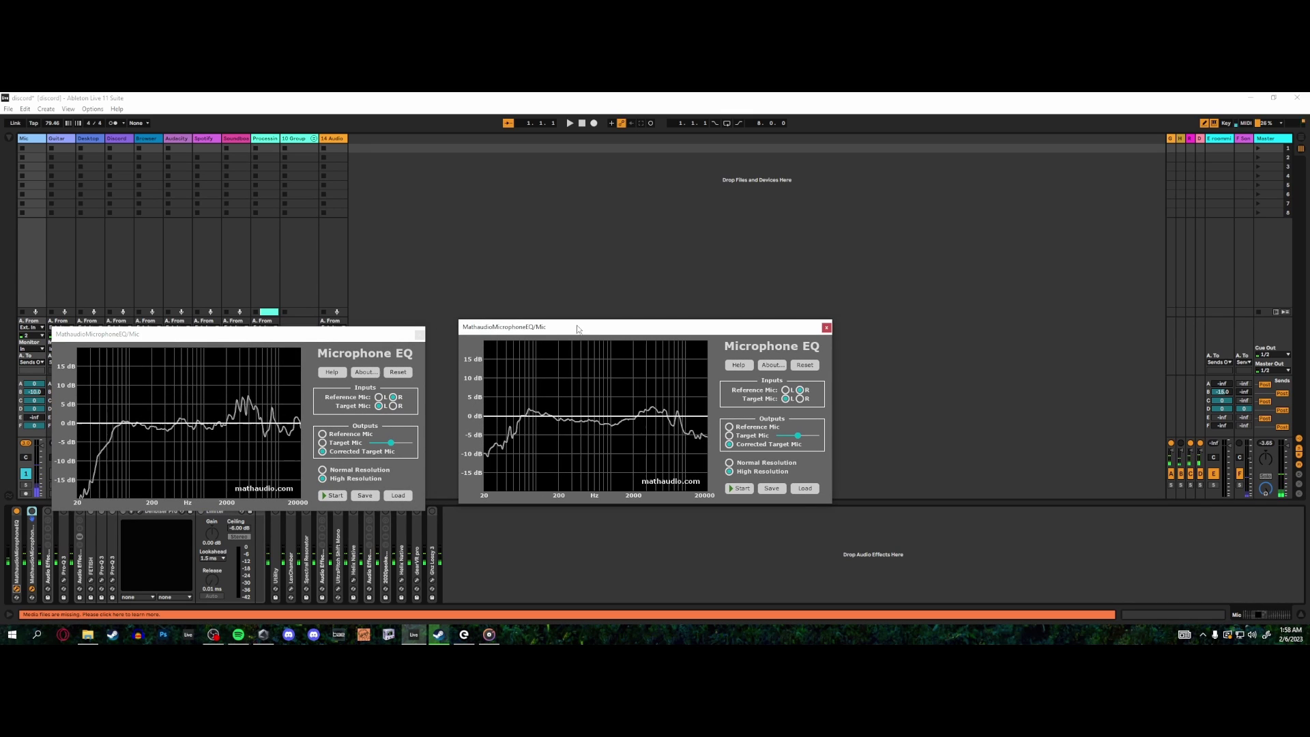
click(379, 473)
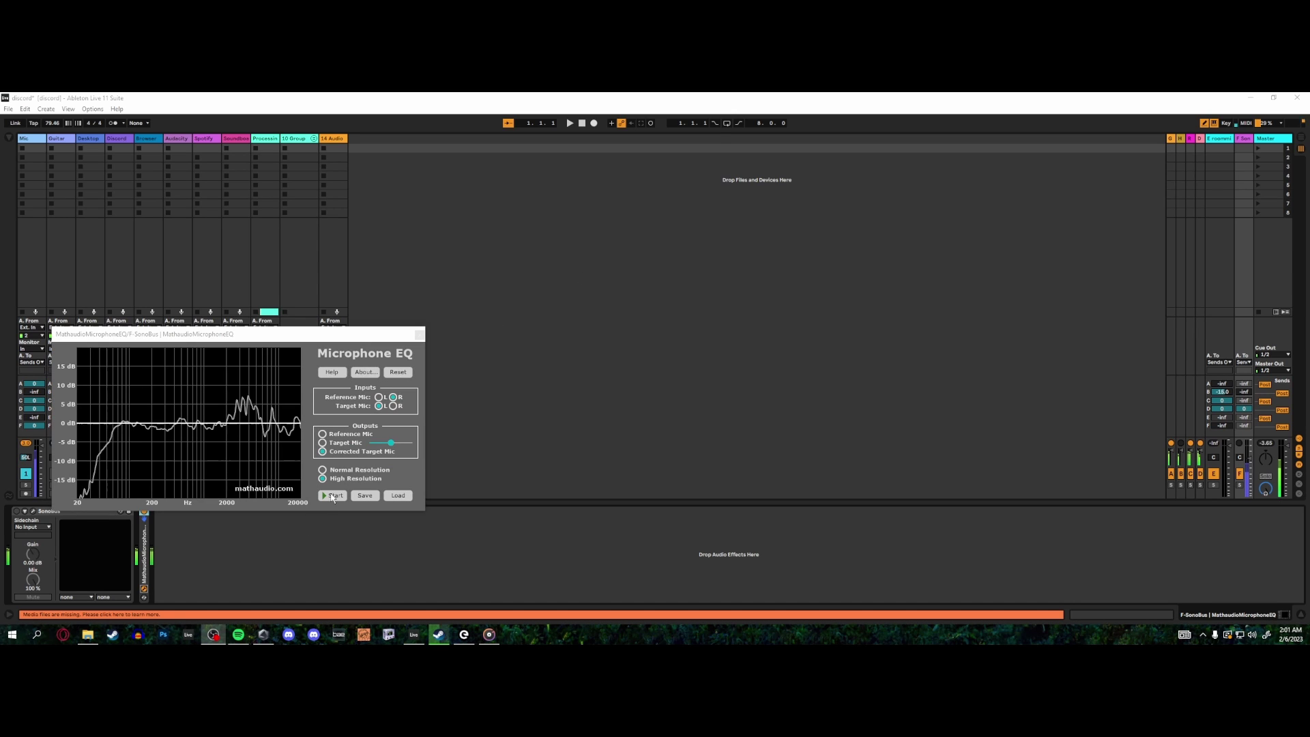
- Start the SonoBus EQ matching measurement and switch on track 14's Utility
click(332, 496)
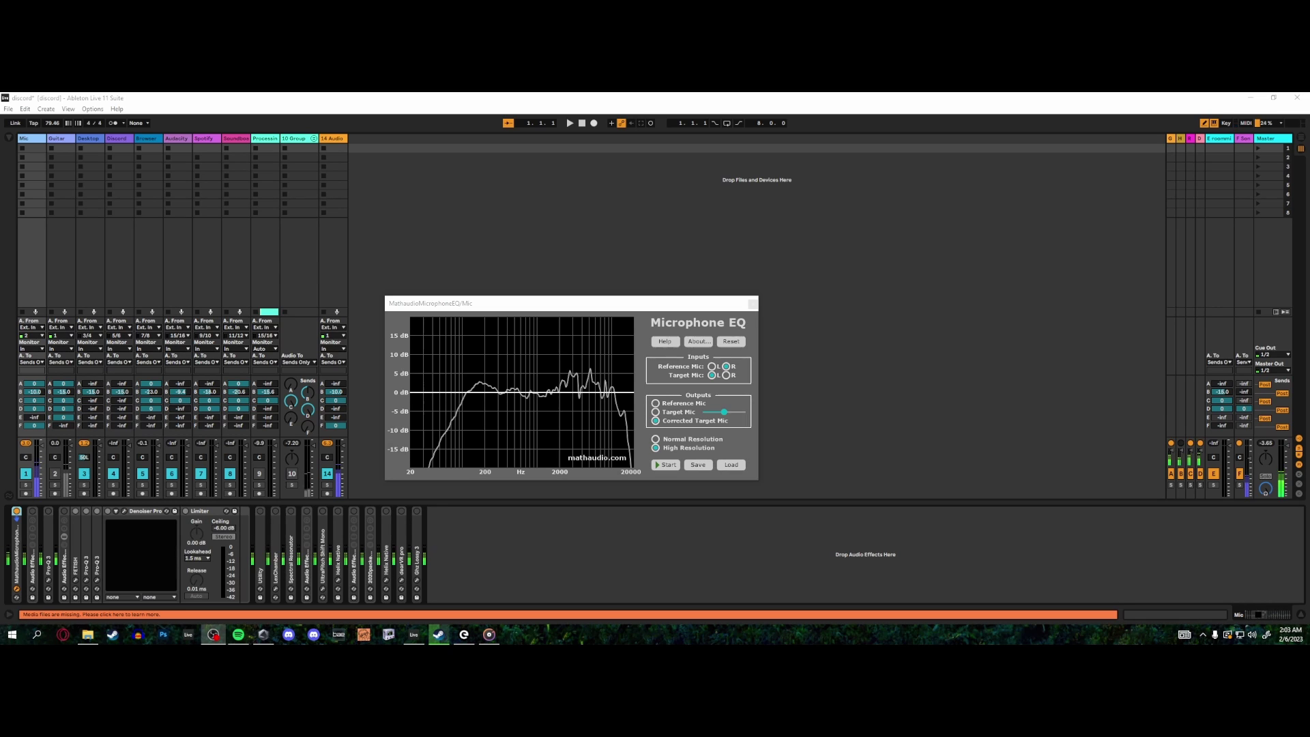
click(327, 276)
click(244, 510)
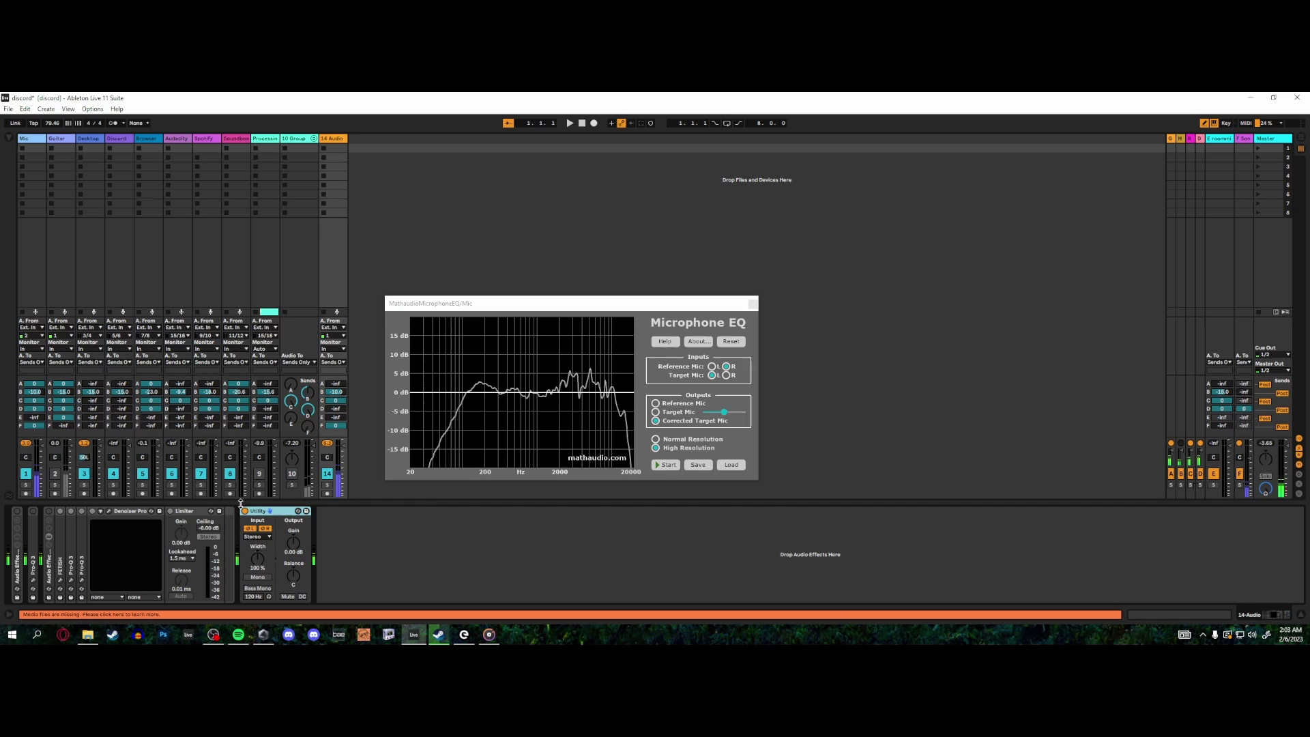
- Deactivate the 14 Audio track with its '14' activator button
click(328, 474)
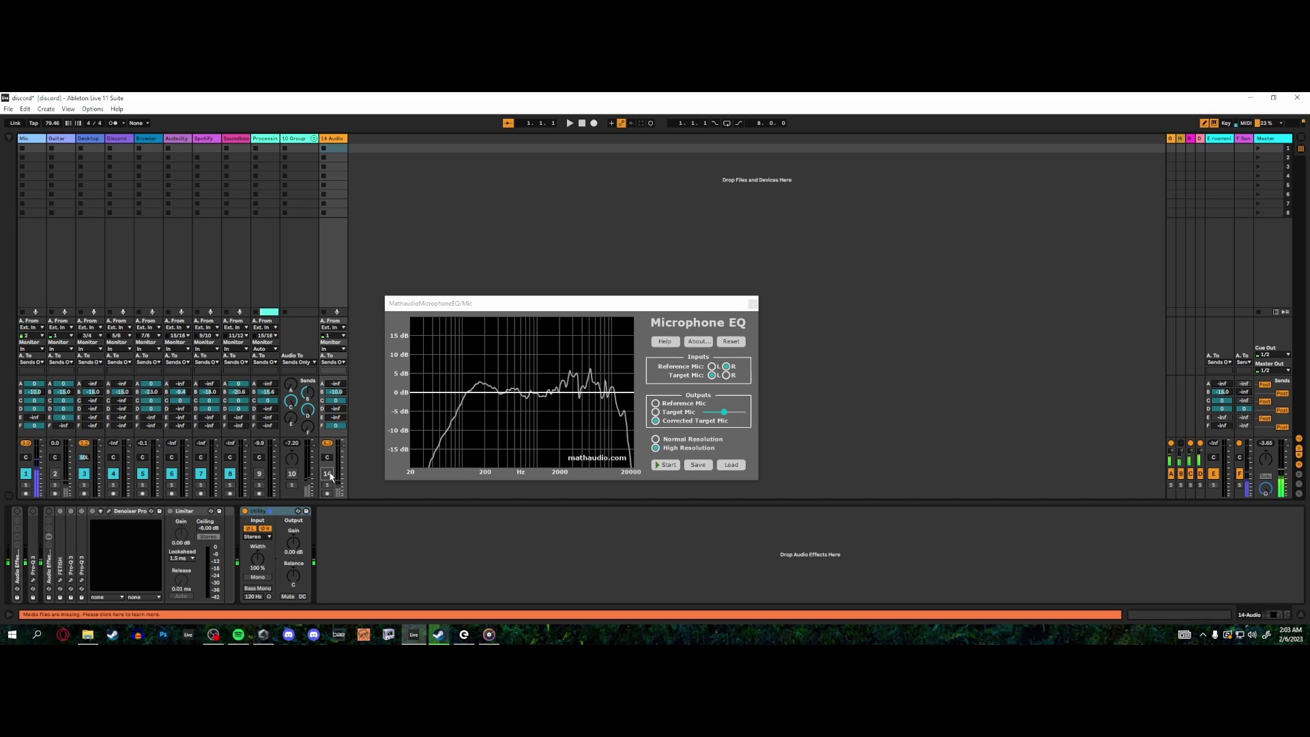
click(328, 475)
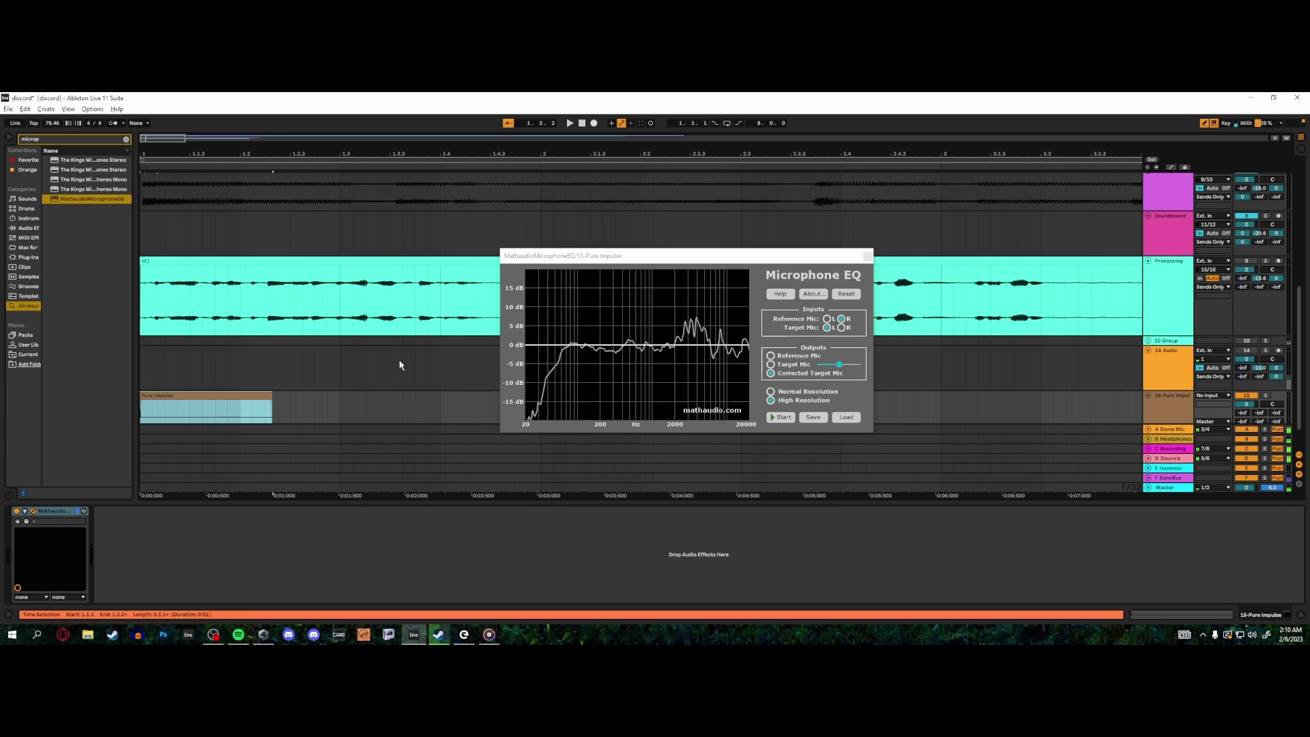
- Select the Pure Impulse clip's range, then show Session view with the EQ still open
scroll(401, 365, down, 1)
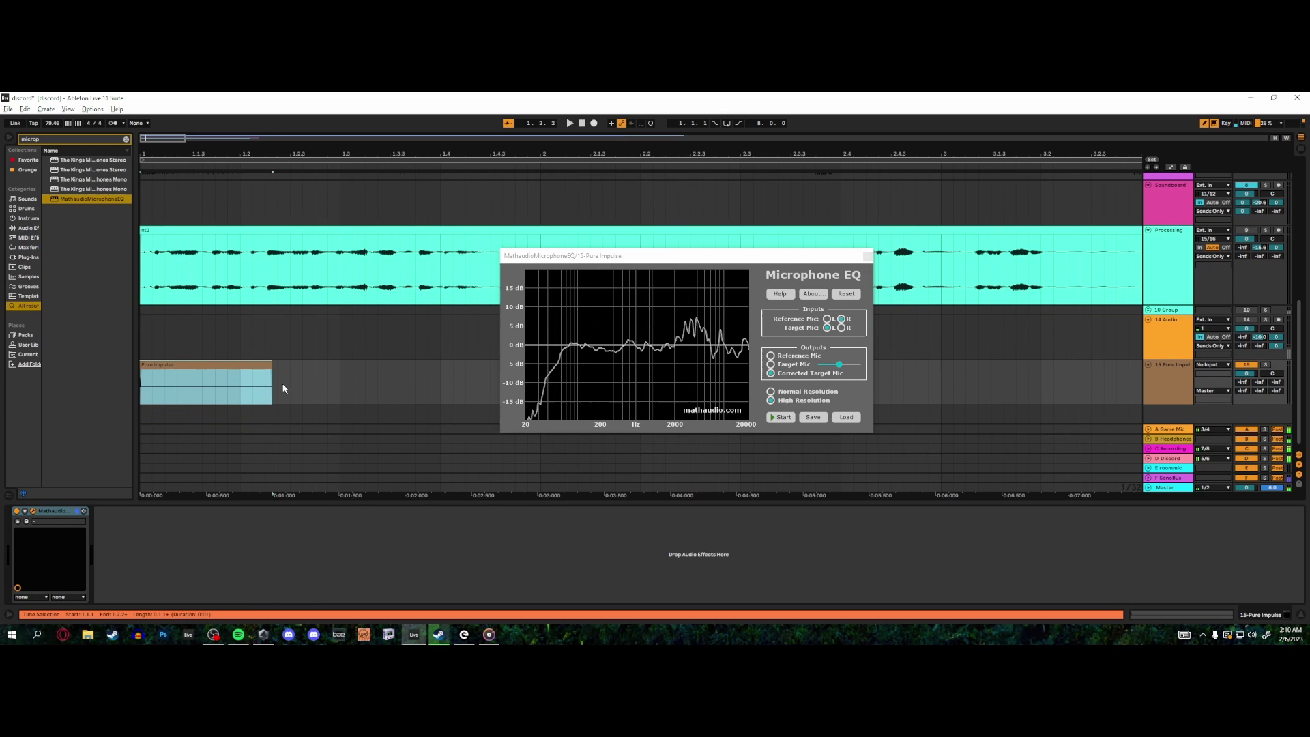
click(136, 383)
key(Tab)
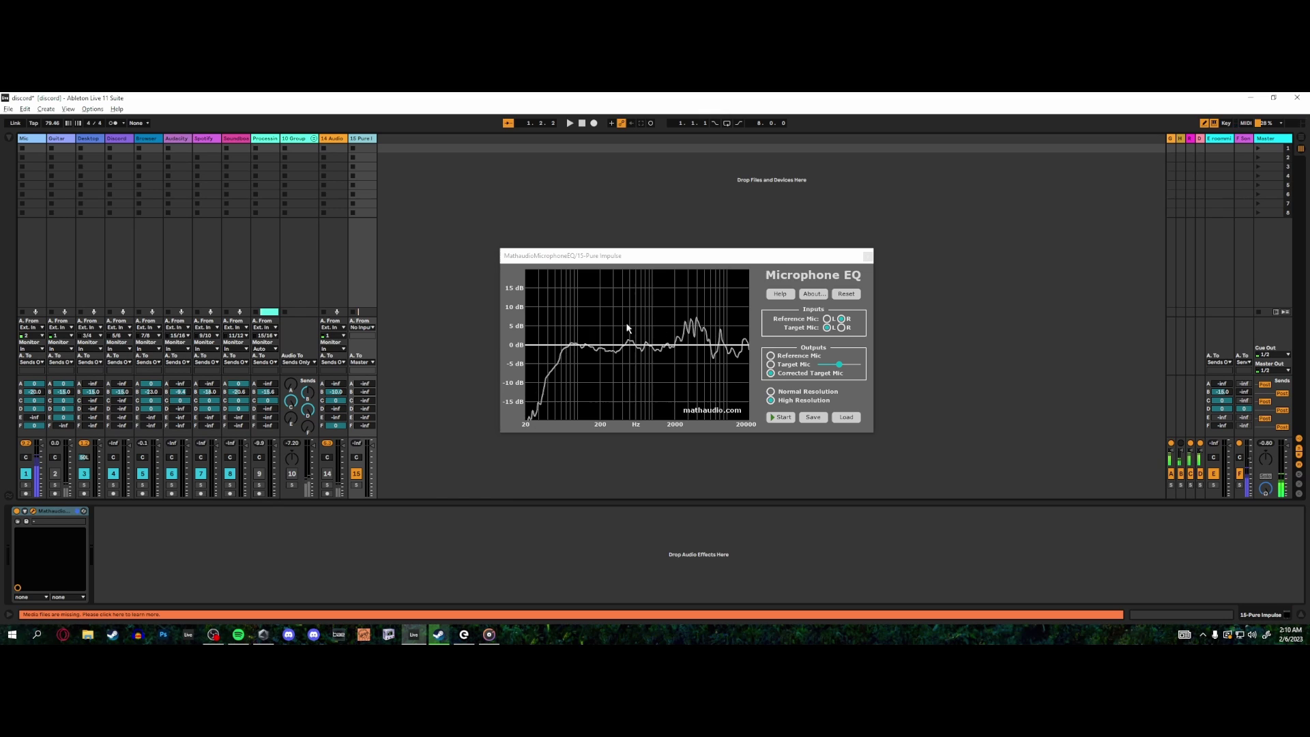
drag(682, 256, 671, 264)
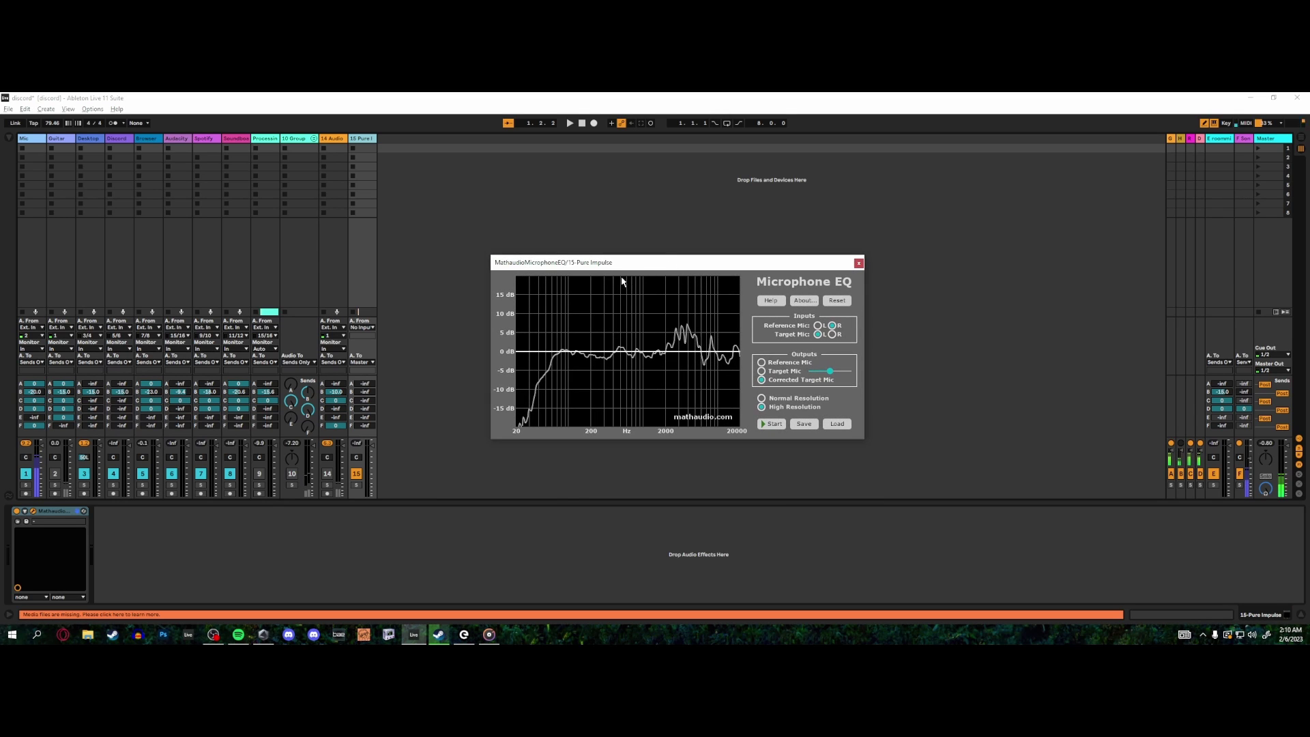
- Export 15-Pure Impulse as a 192000 Hz WAV named starting 'v7ton'
click(8, 109)
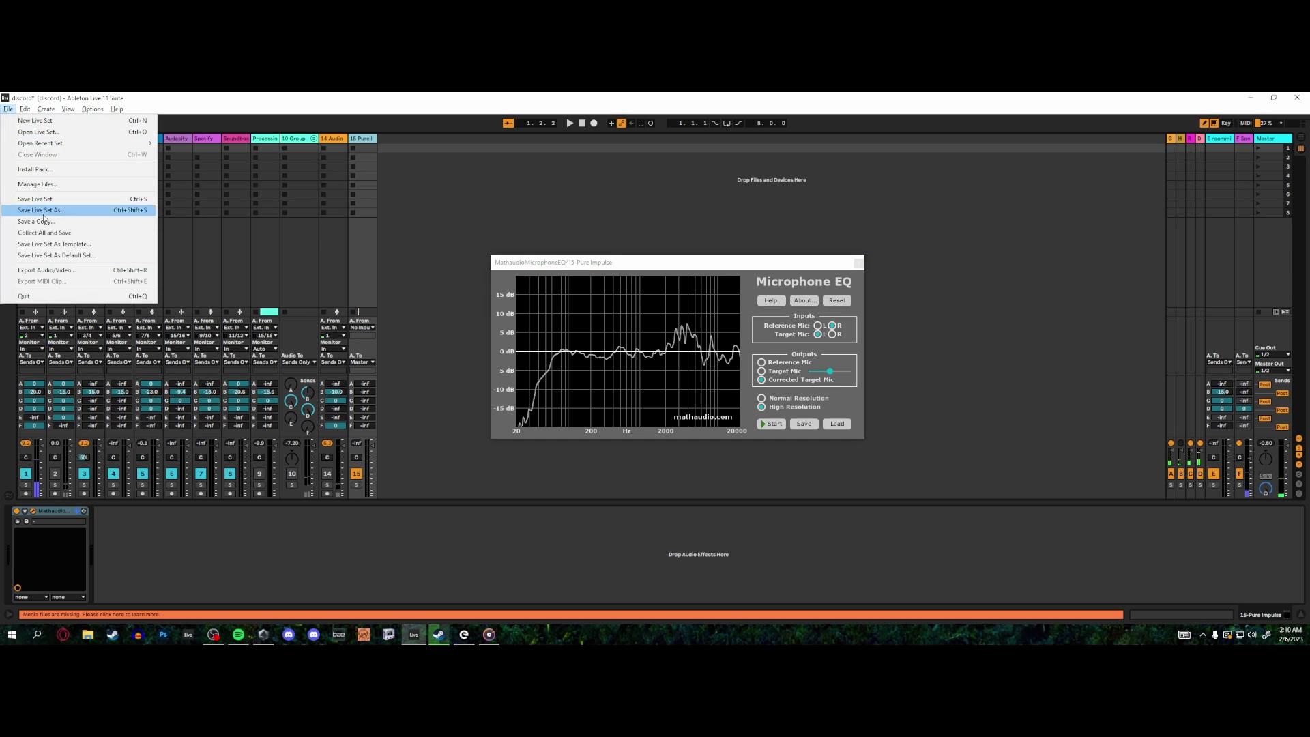
click(44, 270)
click(681, 231)
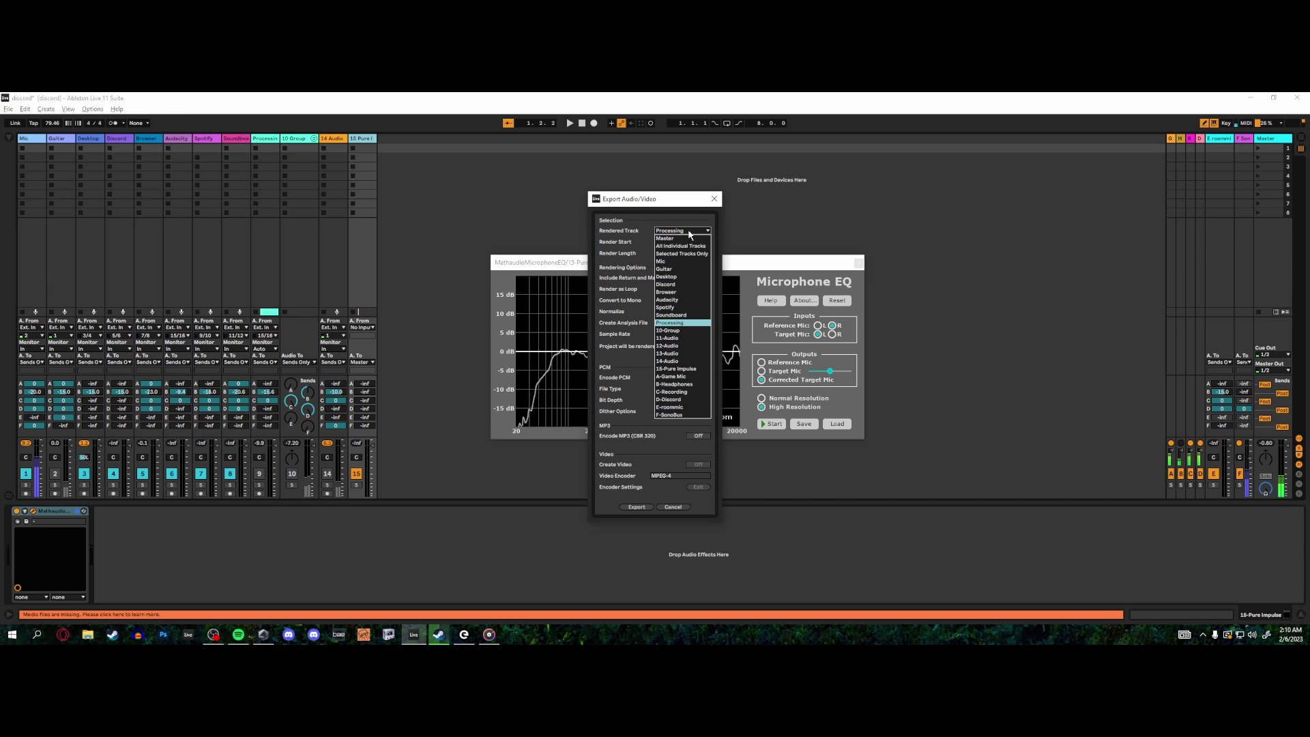
click(683, 369)
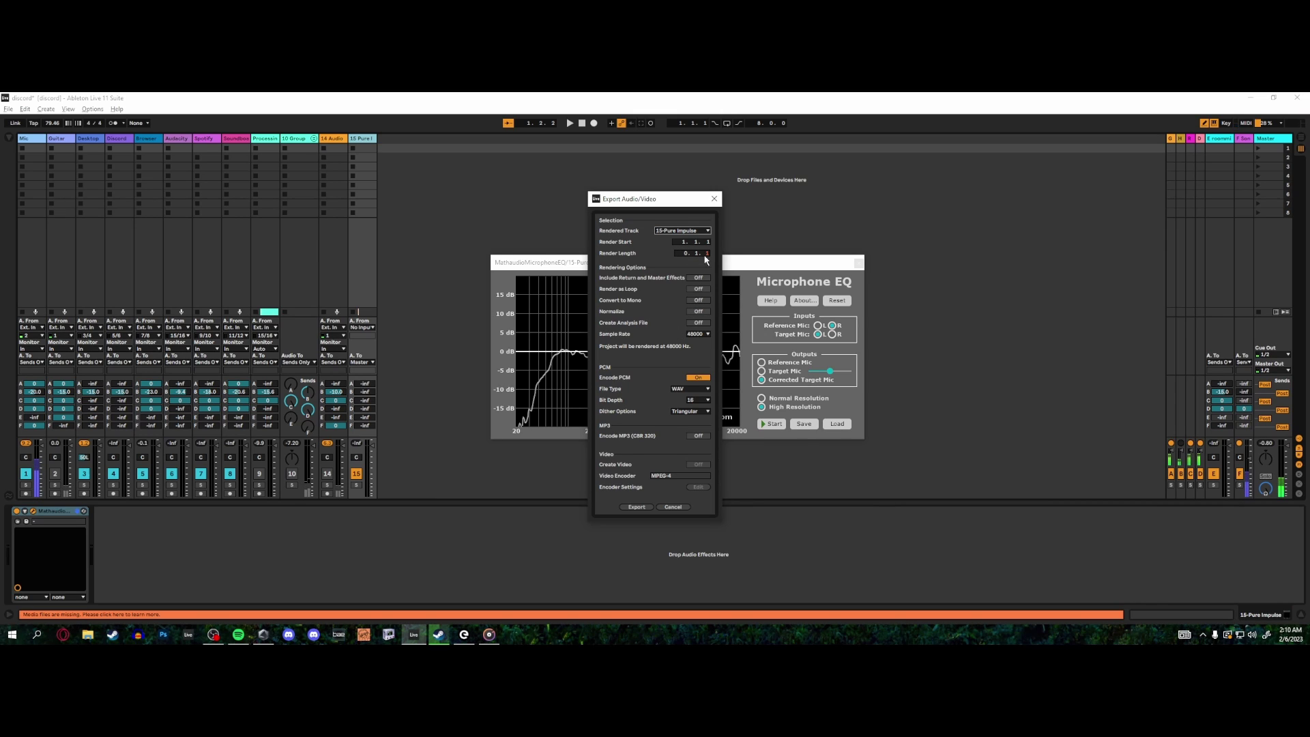
click(697, 334)
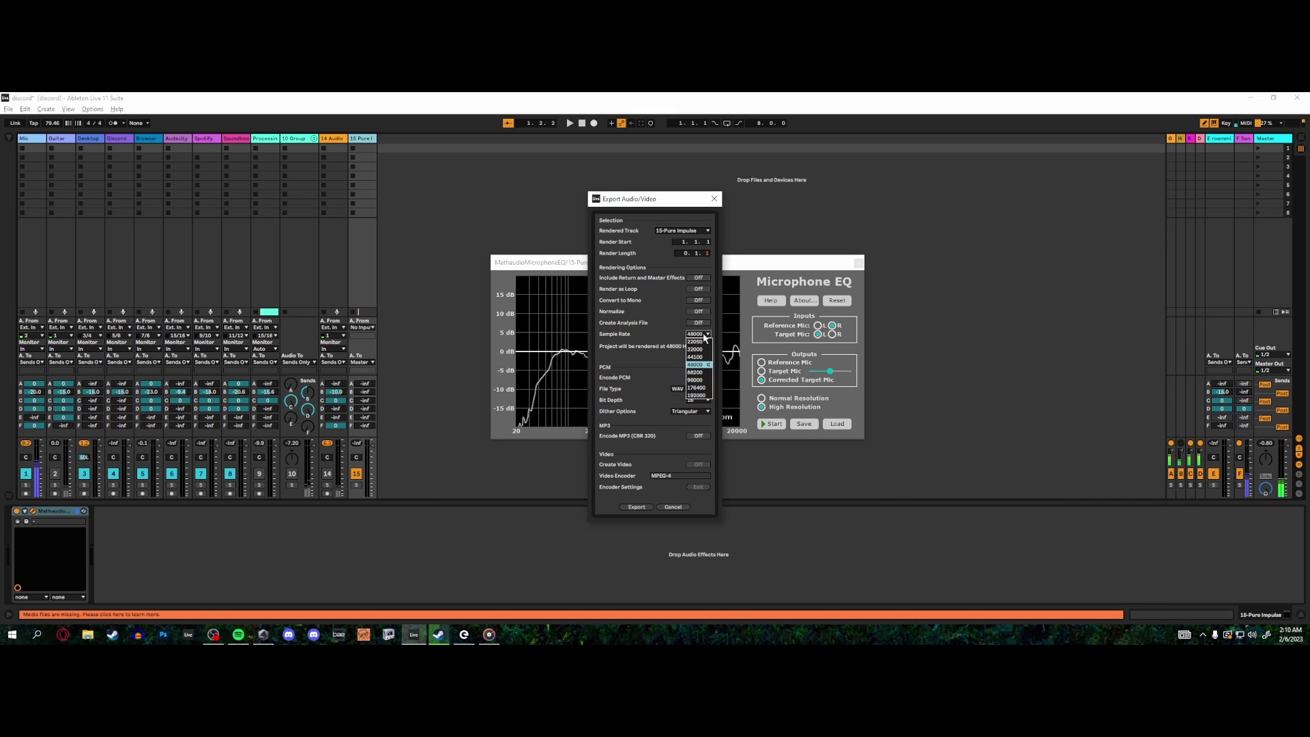
click(697, 396)
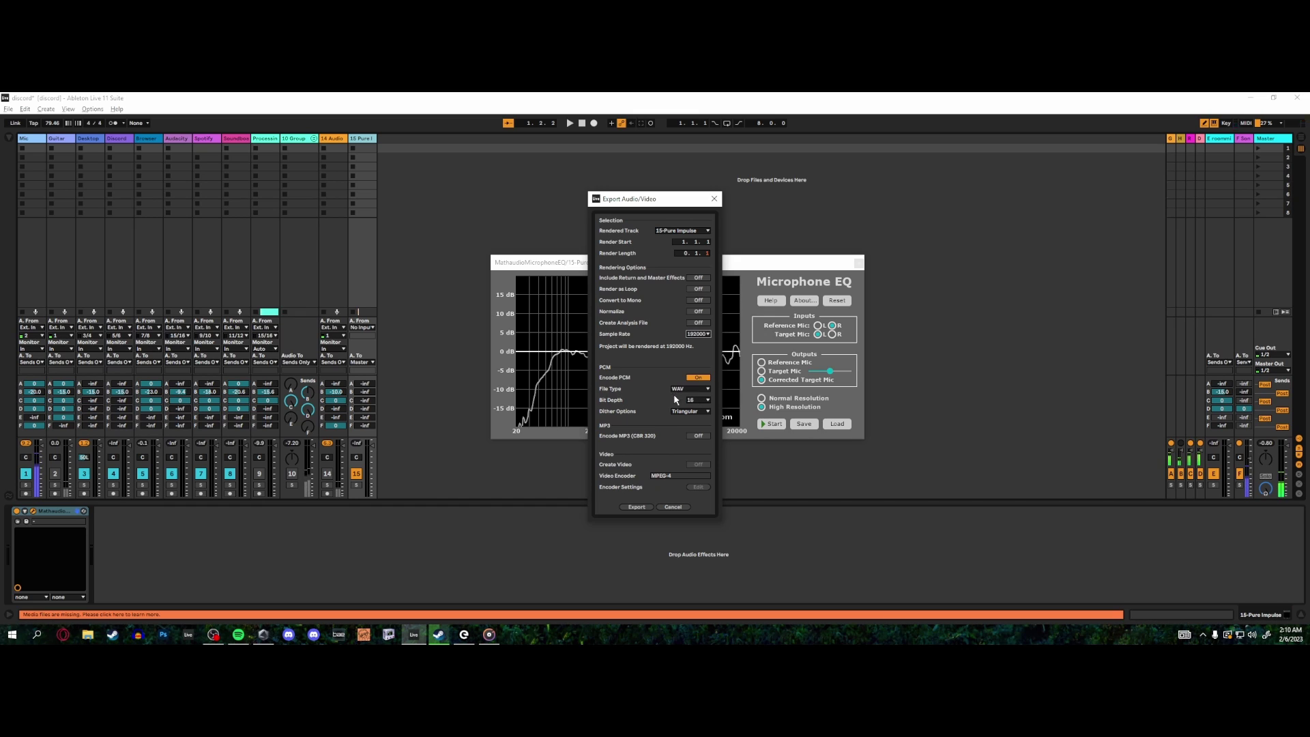
click(636, 507)
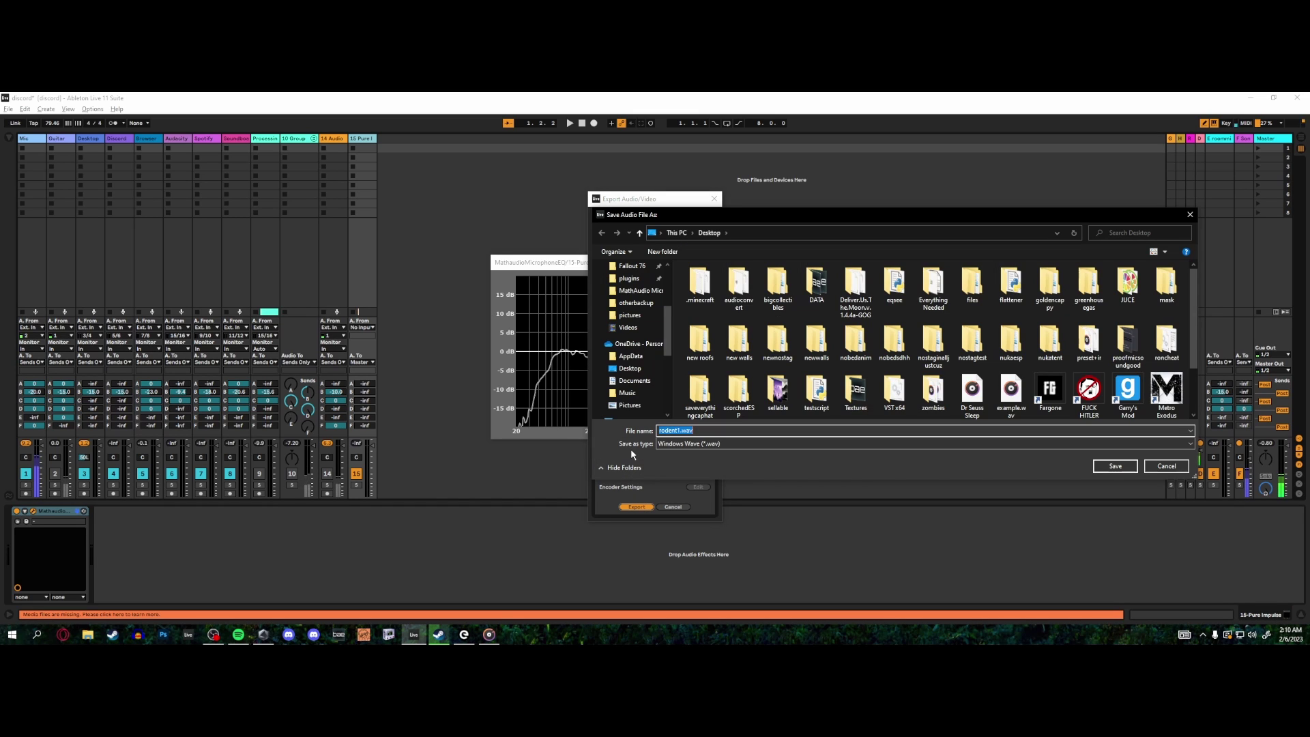
text(v)
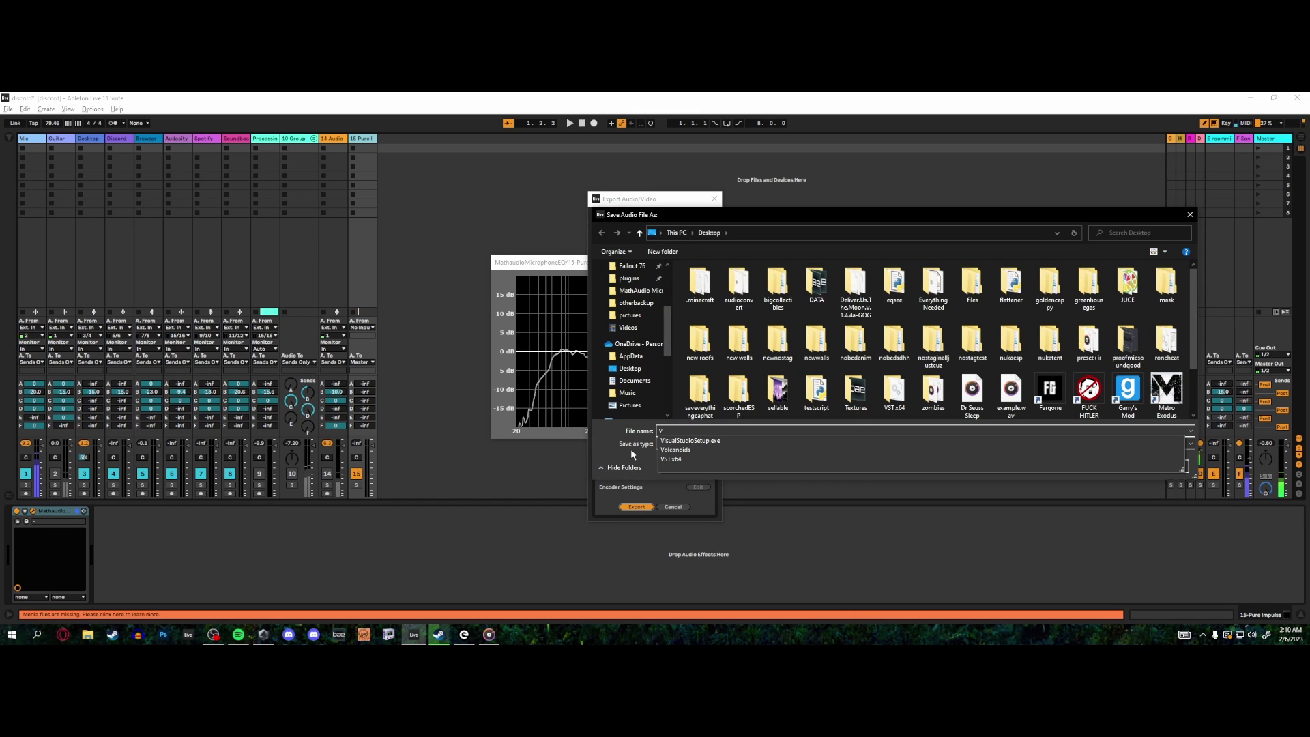
text(7ton)
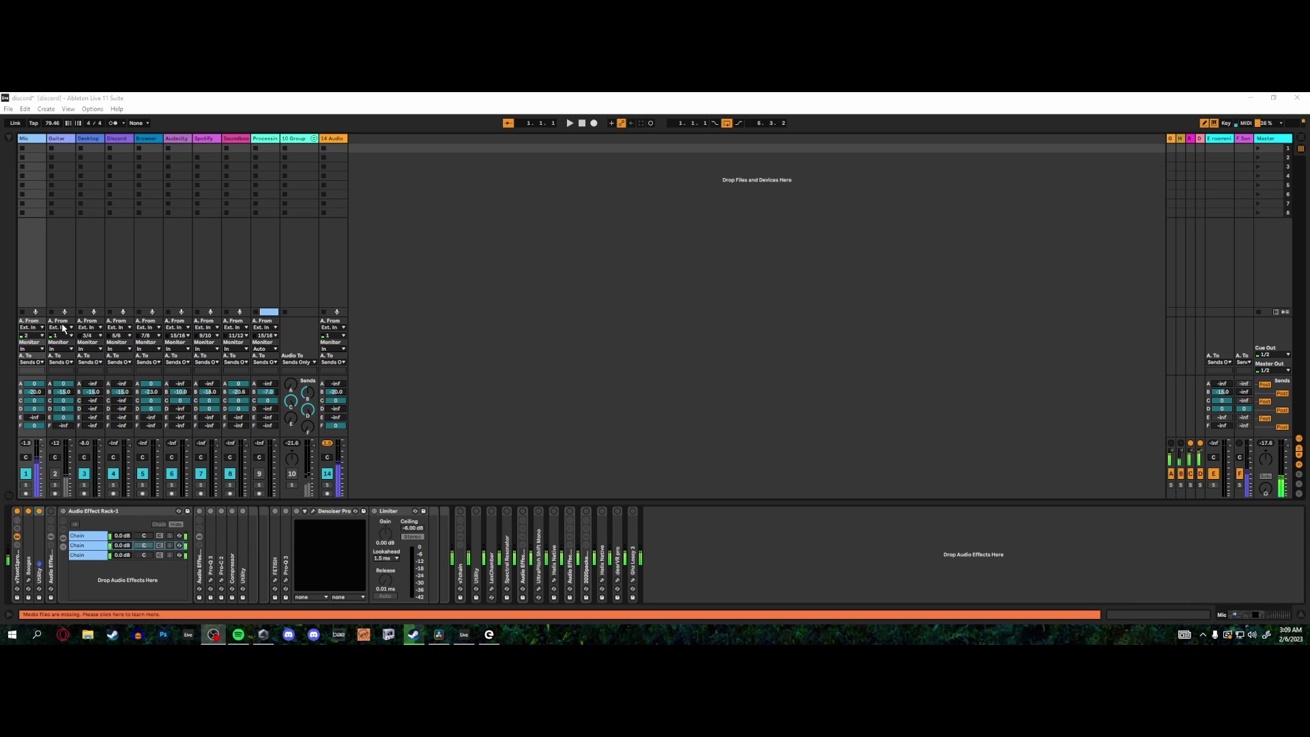
click(28, 582)
click(28, 583)
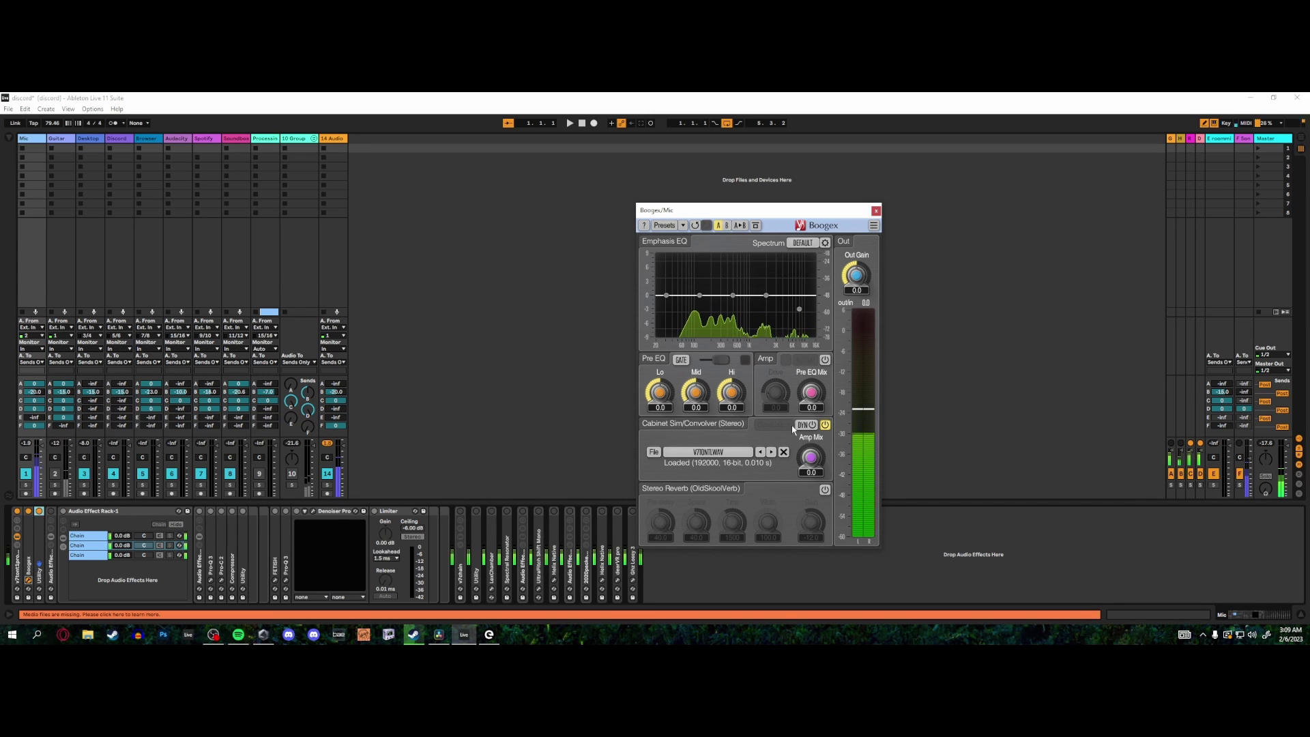
click(877, 211)
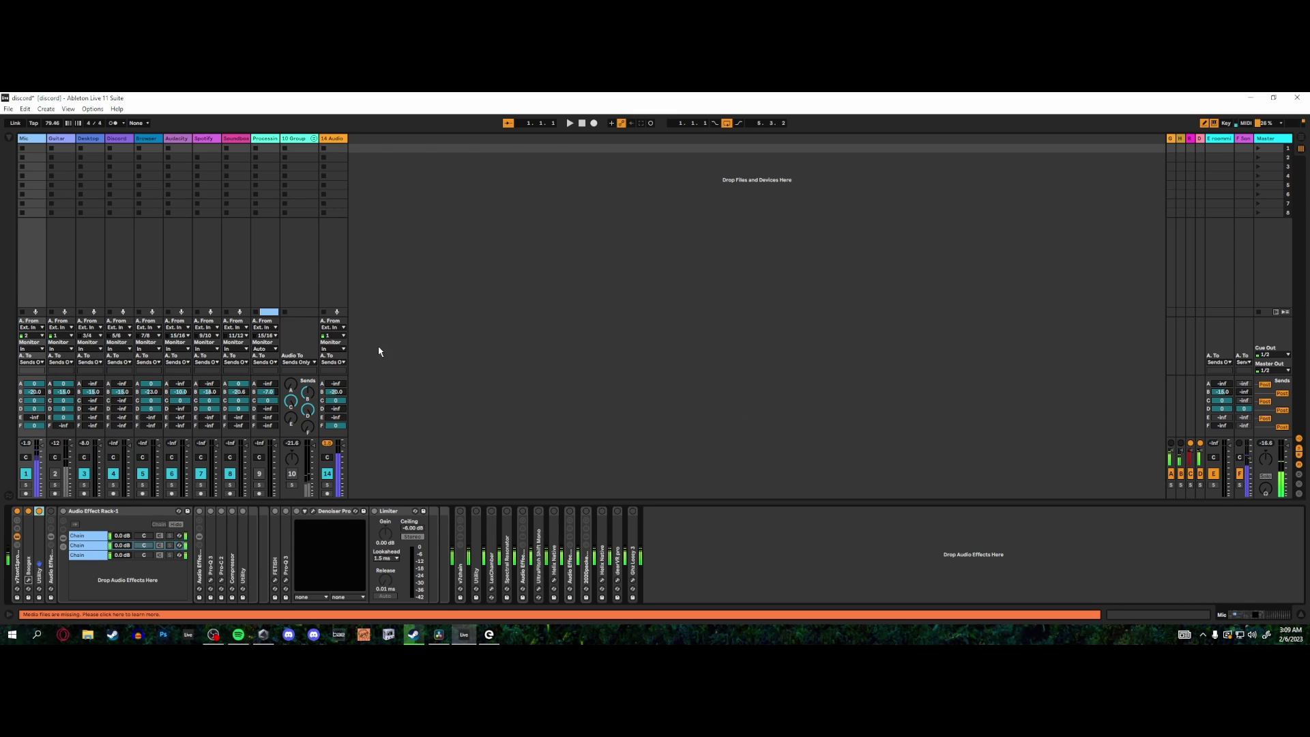
- Toggle track 14 off and on, and disable Utility's Ø L and Ø R phase inversion
click(343, 264)
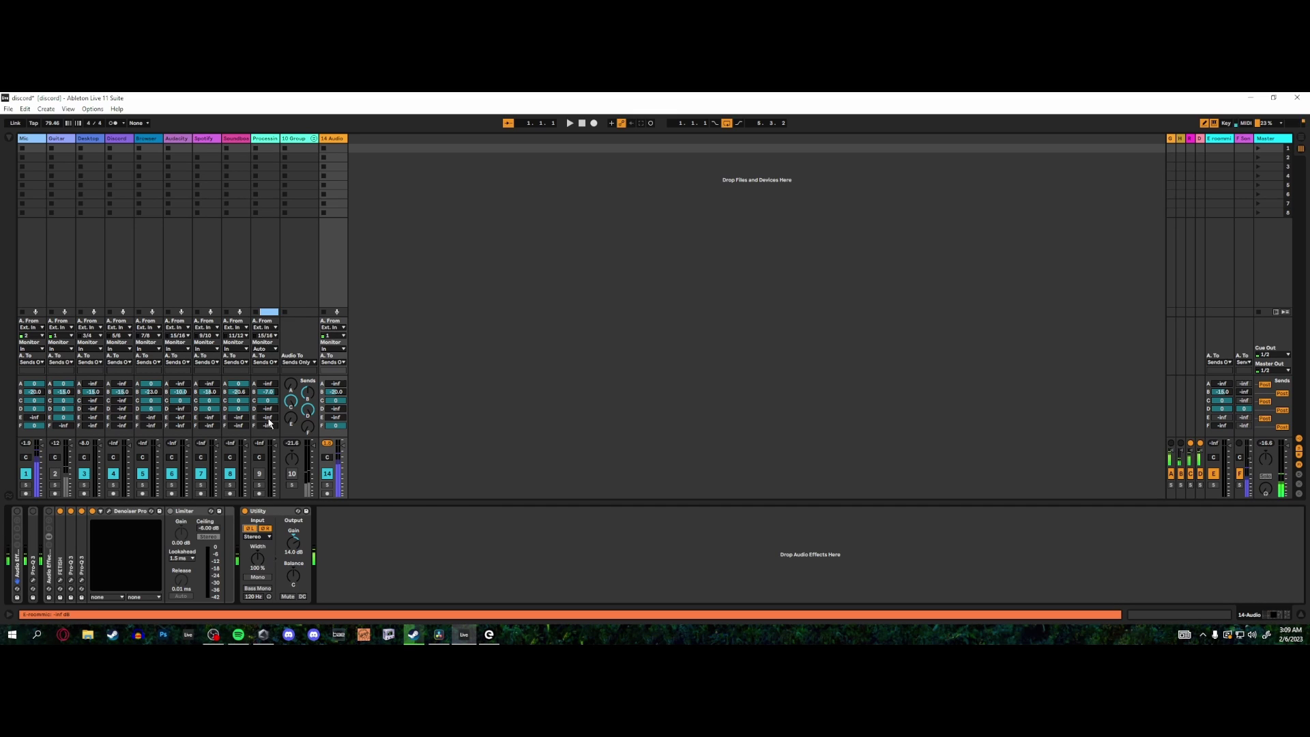
click(328, 474)
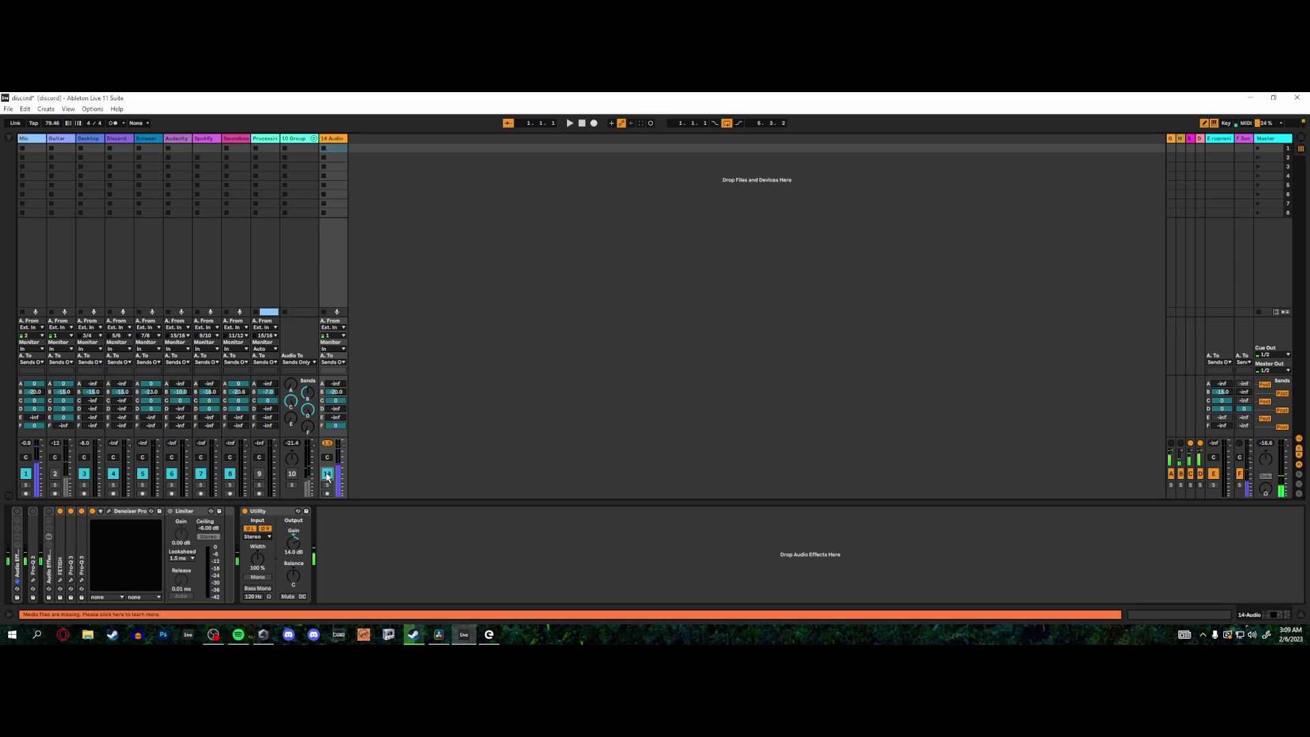
click(328, 474)
click(250, 529)
click(265, 528)
- Pan track 14 off centre, then reset track 1's pan to centre
mouse_move(328, 457)
mouse_down()
mouse_move(328, 441)
mouse_move(327, 470)
mouse_up()
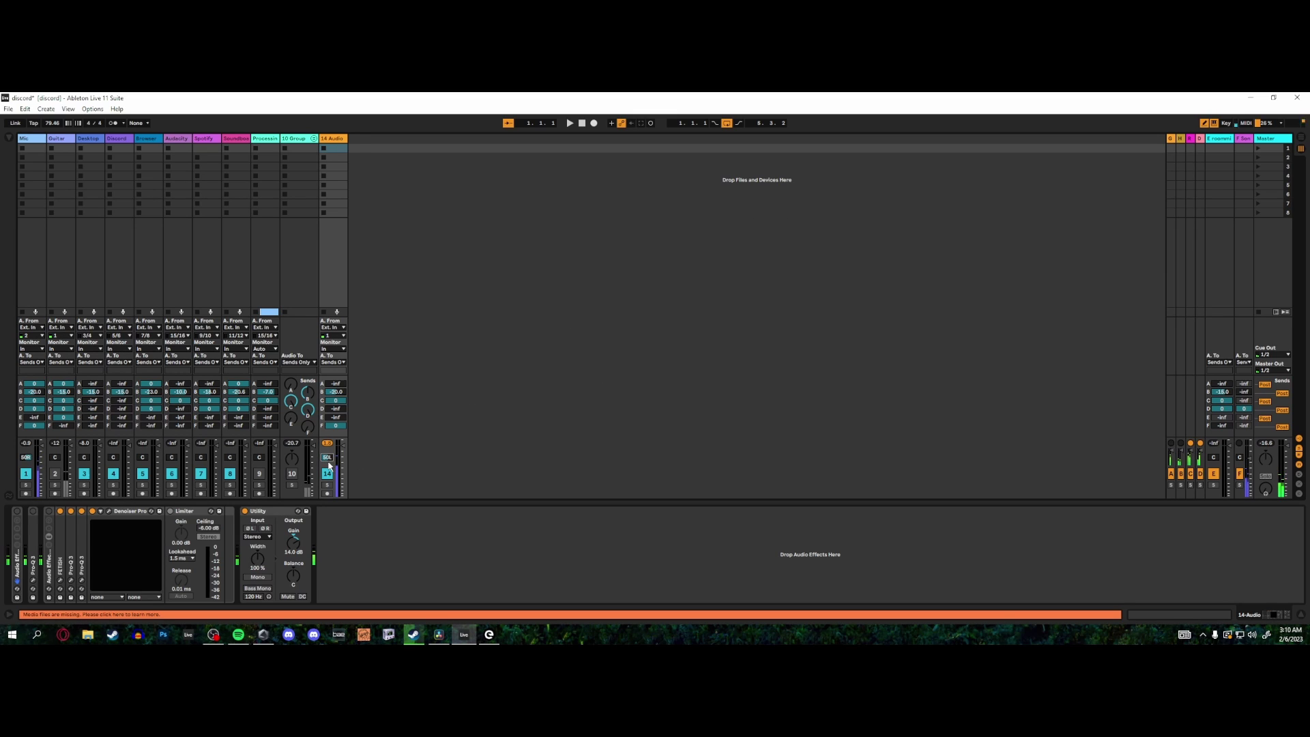
click(31, 458)
key(Delete)
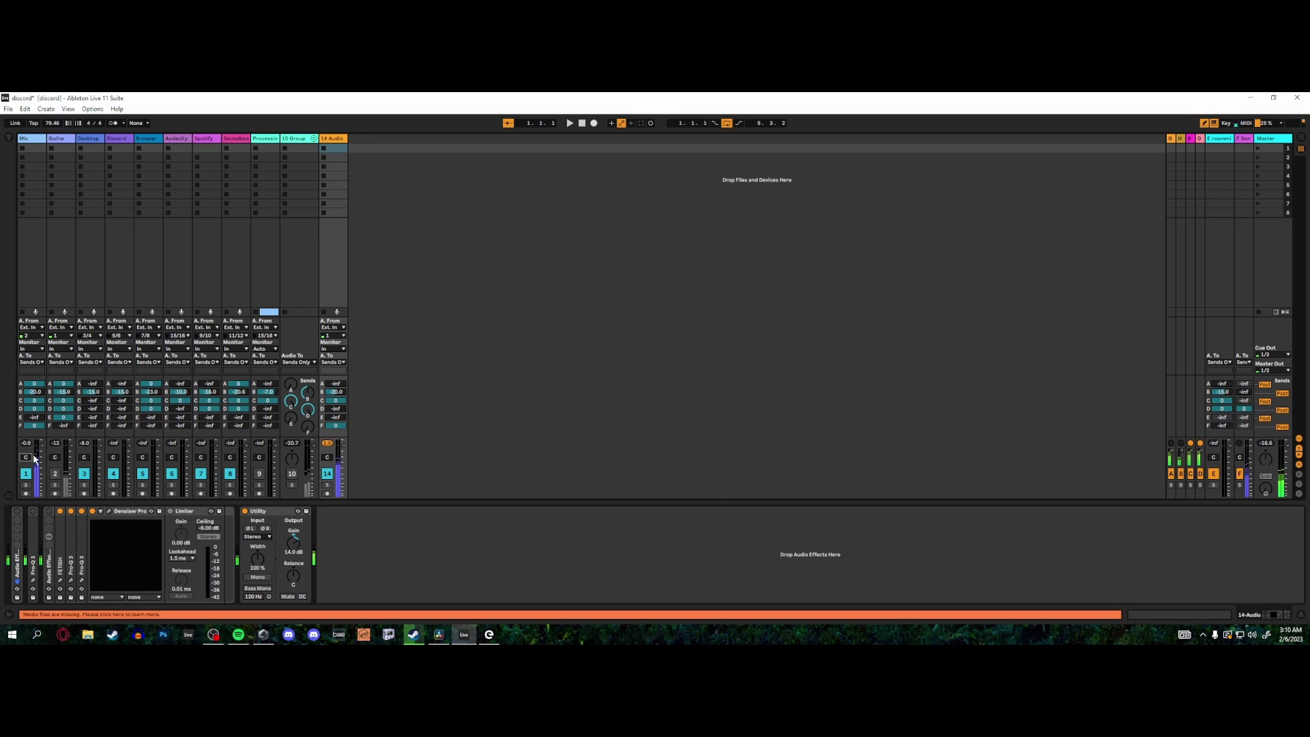